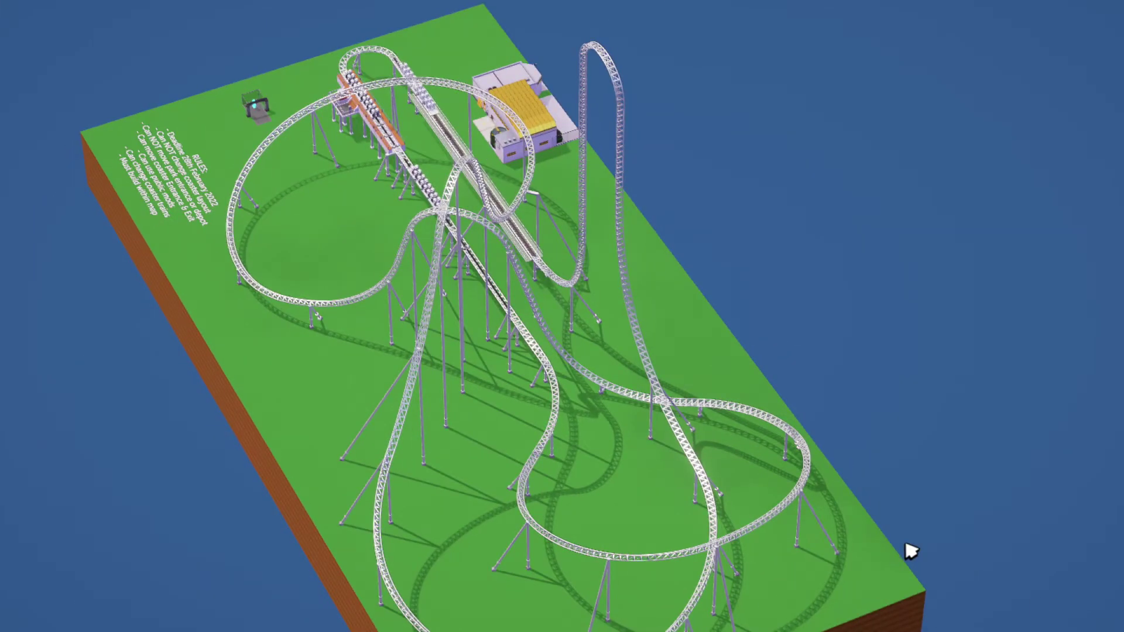
left_click_drag(911, 551, 888, 550)
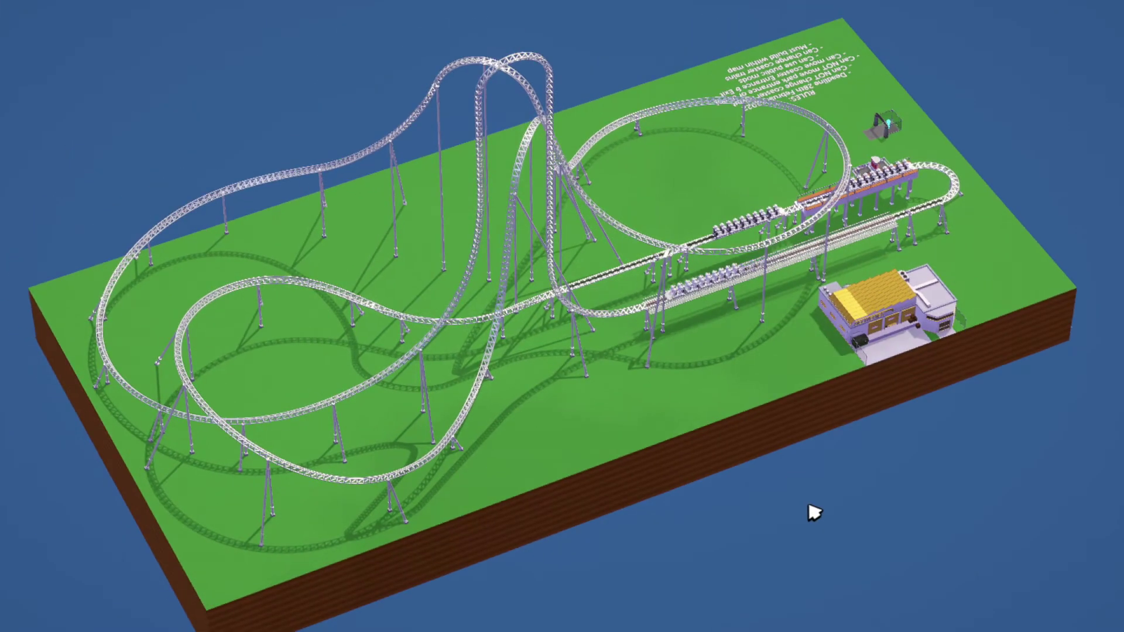
left_click_drag(778, 472, 1107, 568)
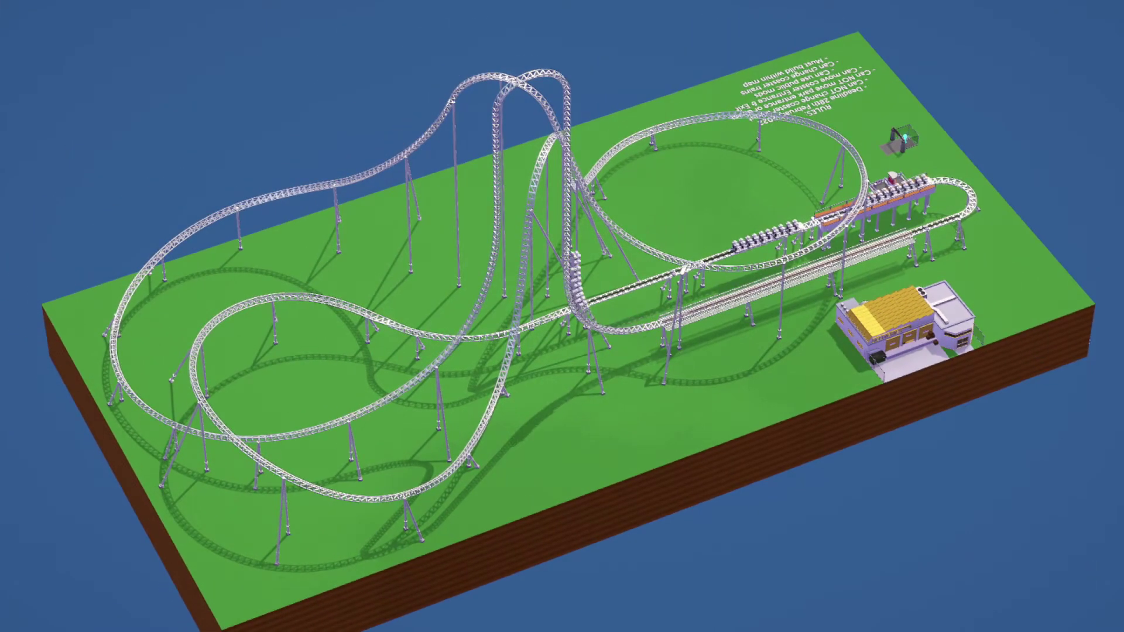